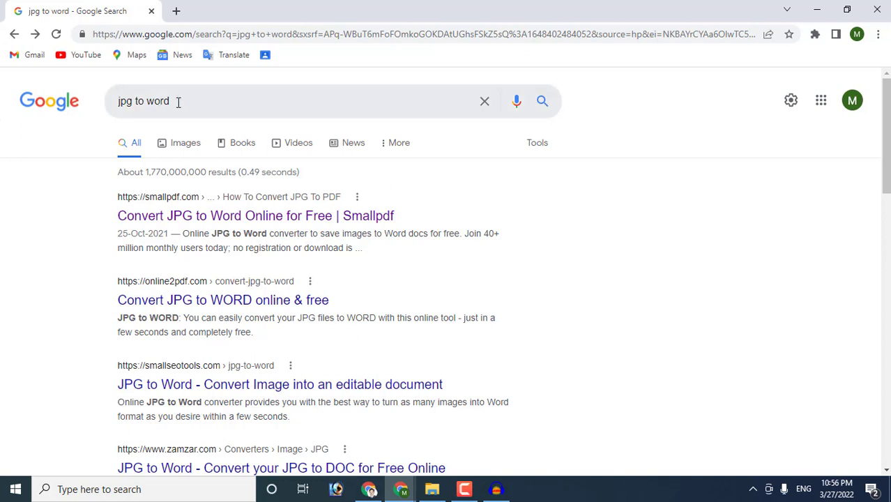
- Open the Smallpdf JPG-to-Word result from the 'jpg to word' search in a new tab
middle_click(216, 223)
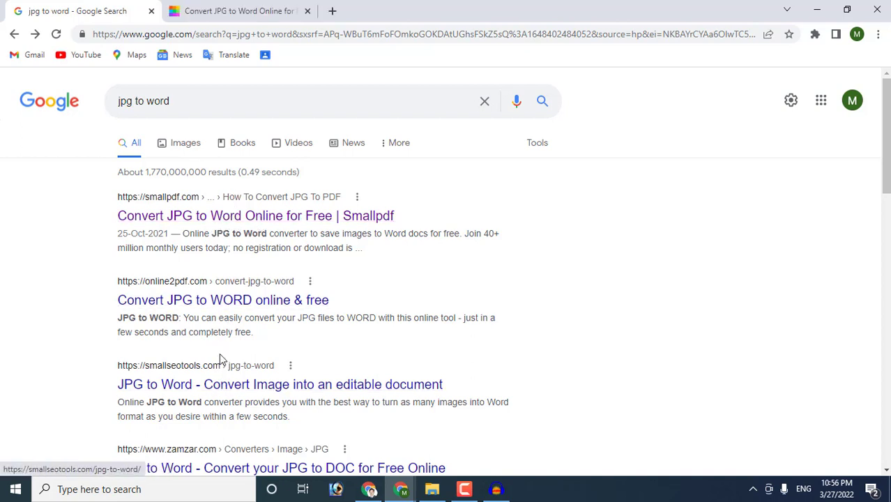
- Go from the Smallpdf article to its JPG converter page
left_click(225, 19)
scroll(320, 277, "down", 5)
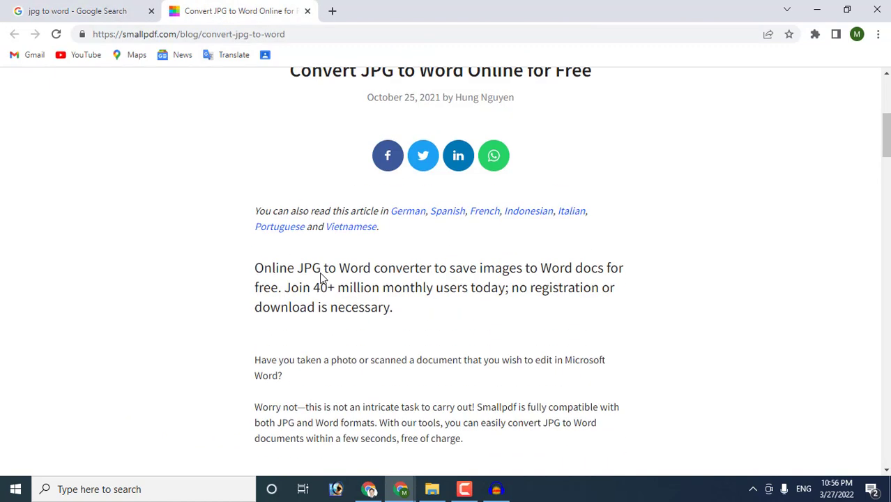
scroll(320, 276, "down", 4)
scroll(321, 278, "down", 1)
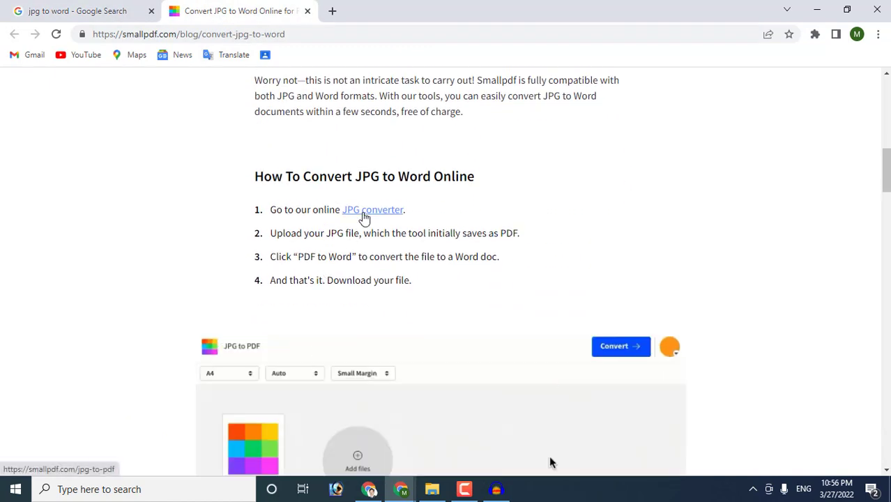
left_click(376, 217)
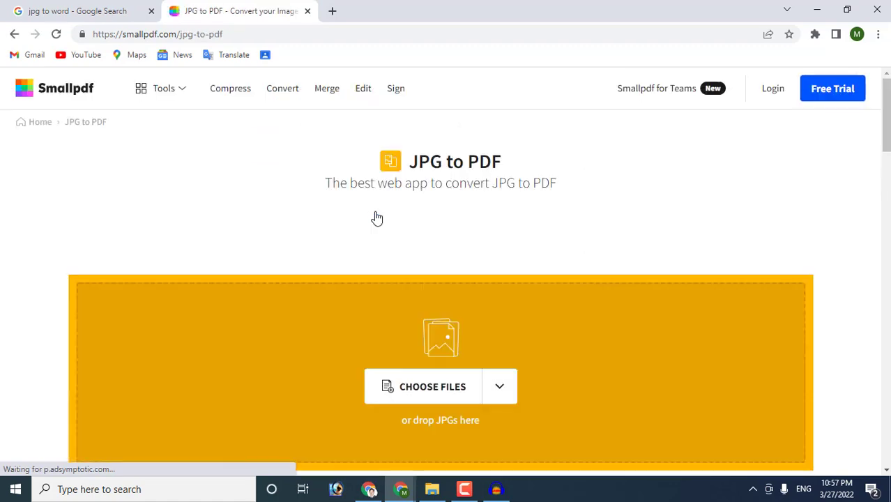
- Start a file upload, cancel it, and return to the Google results
left_click(419, 387)
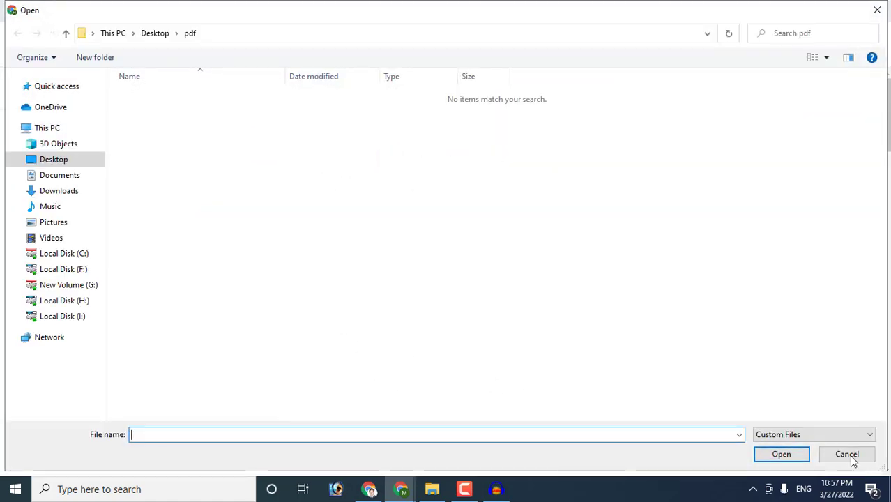
left_click(848, 454)
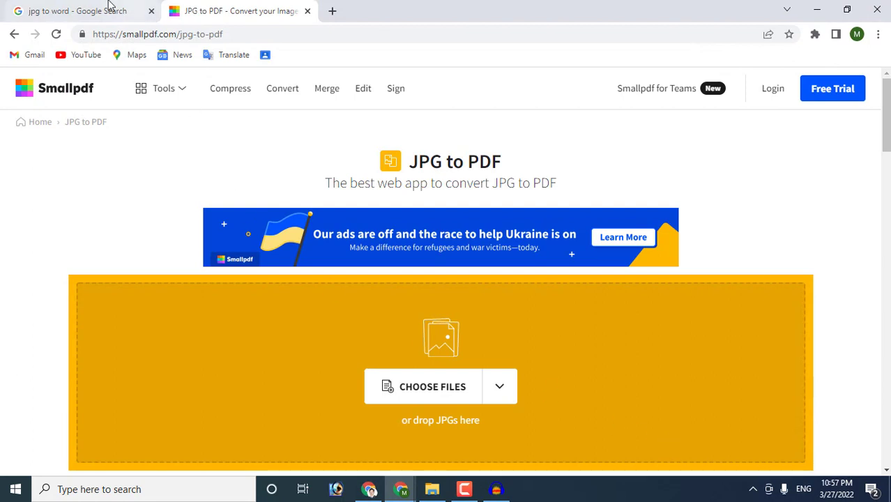
left_click(136, 8)
- Change the Google query to 'pdf to word' and open the PDFSimpli converter ad
left_click_drag(134, 101, 91, 105)
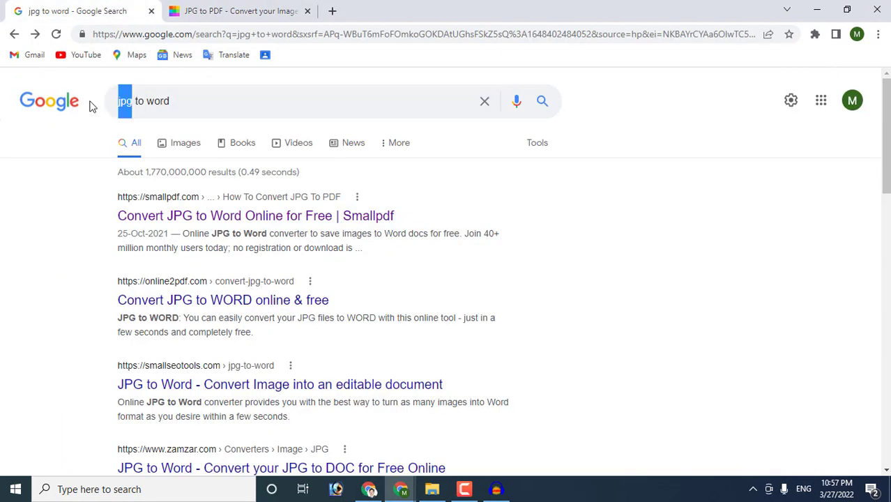
type("p")
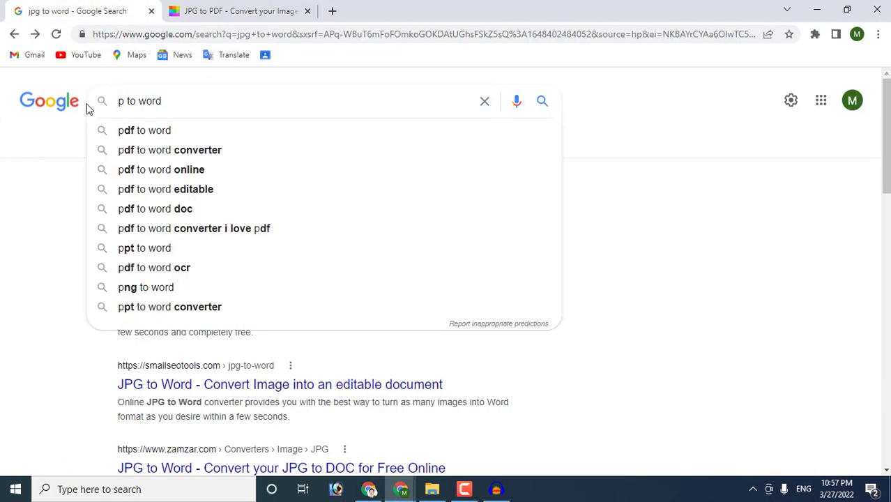
type("d")
left_click(136, 131)
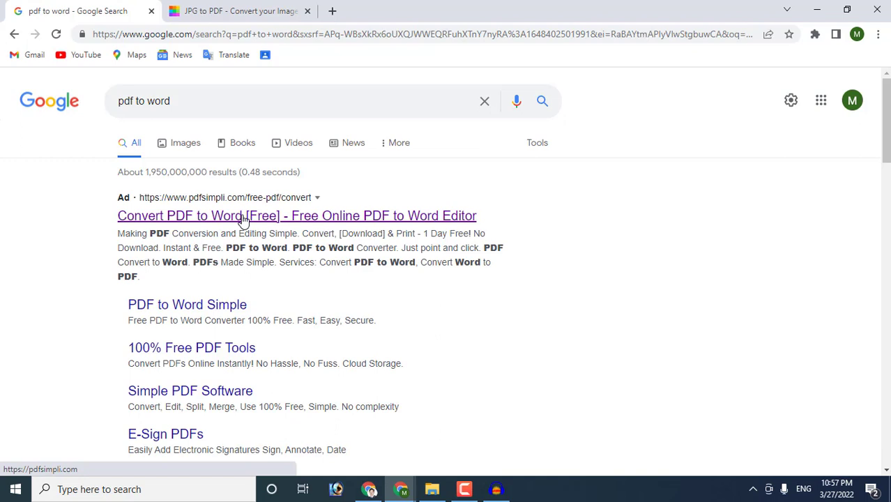
left_click(243, 221)
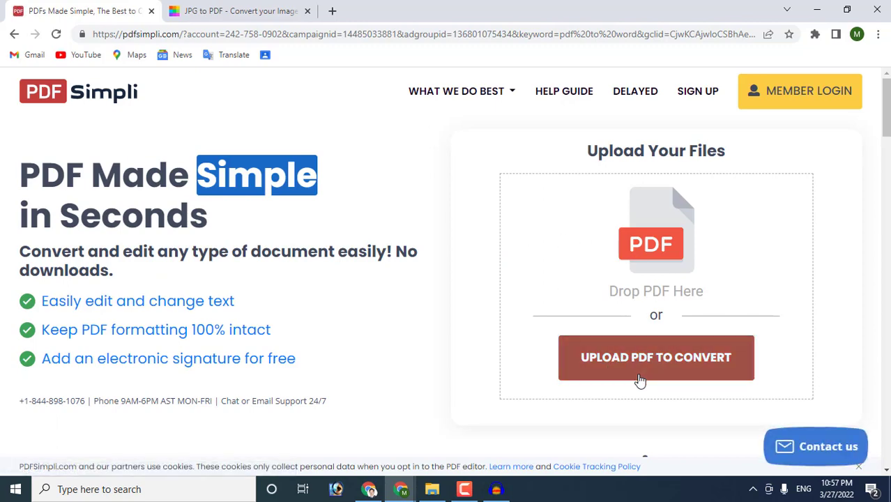
- Upload Chapter 1.pdf to PDFSimpli and enter its editor
left_click(698, 356)
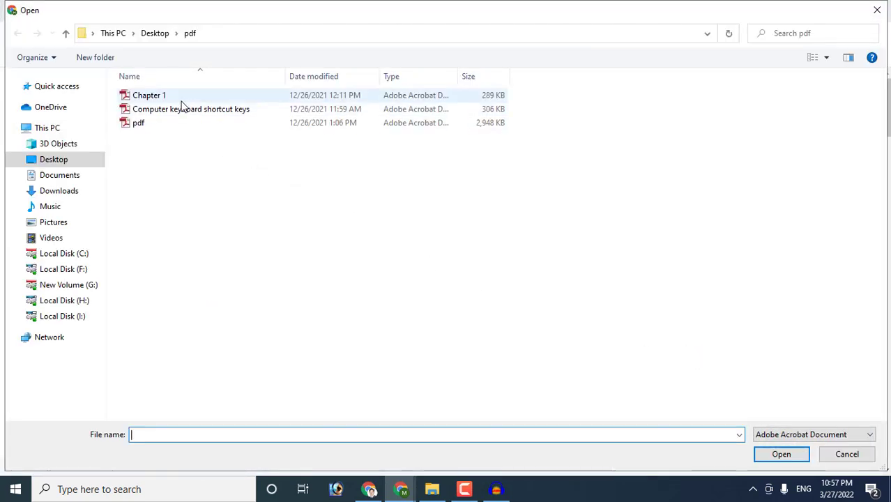
left_click(180, 101)
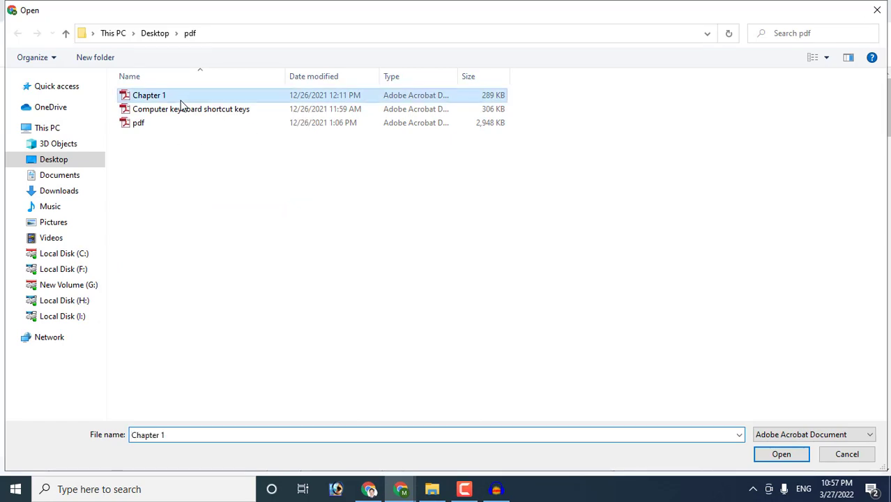
double_click(180, 101)
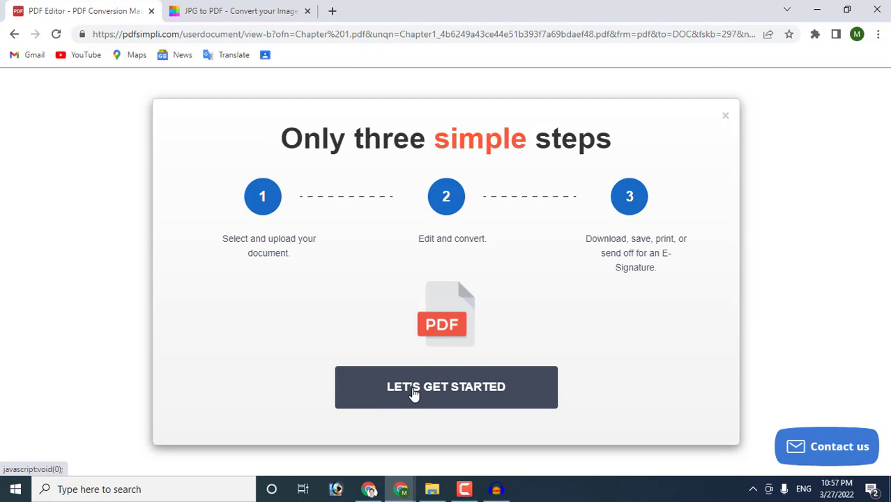
left_click(413, 392)
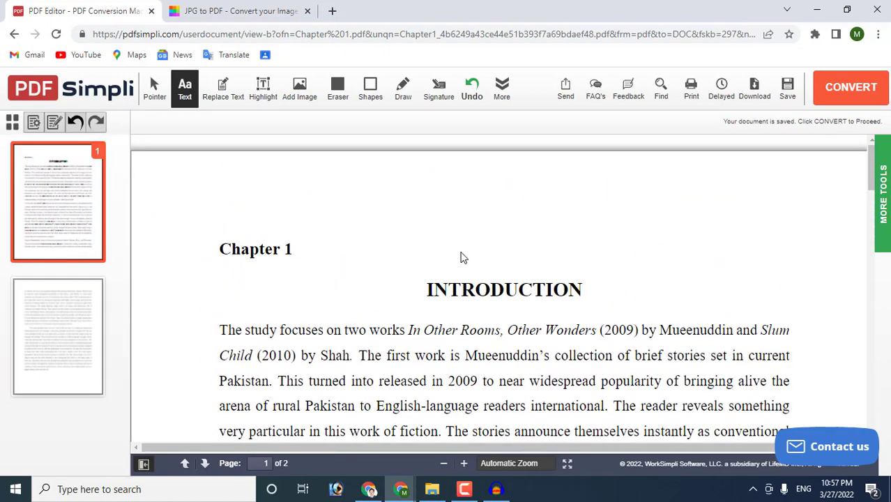
- Convert Chapter 1 and request it as a DOCX download
left_click(841, 95)
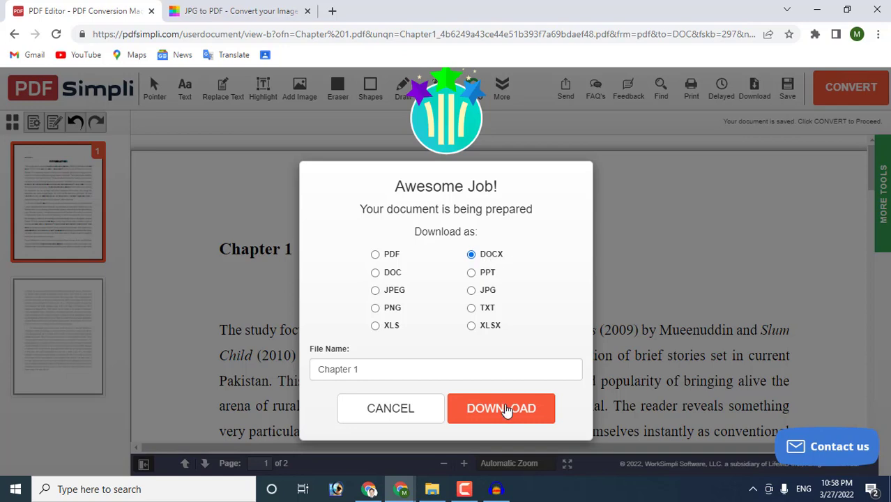
left_click(506, 410)
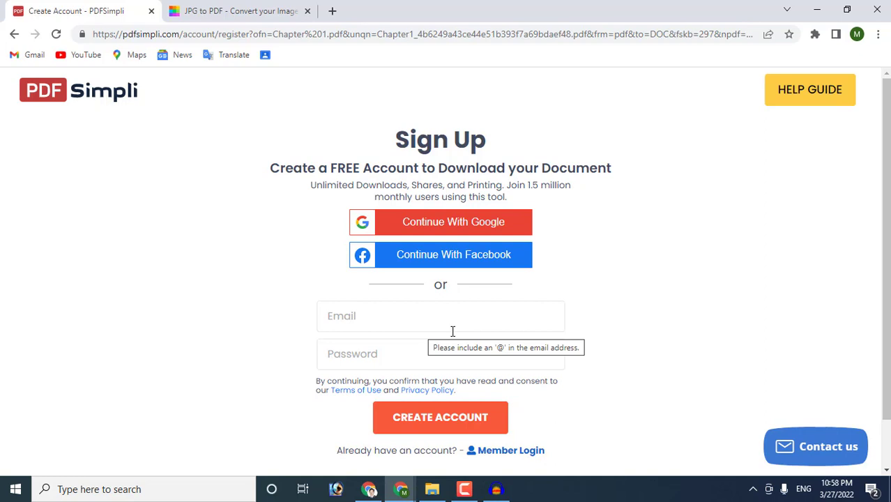
- Launch ABBYY FineReader 12 by searching Windows for 'ab', then close the task chooser
left_click(79, 488)
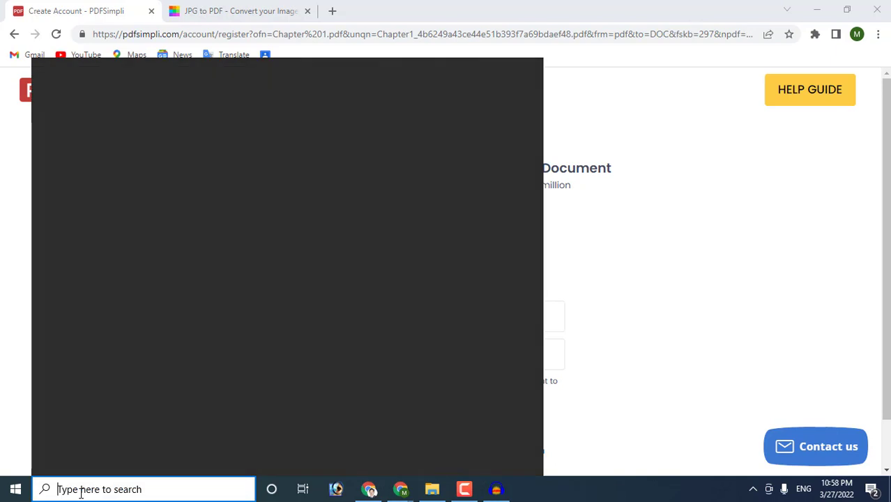
type("ab")
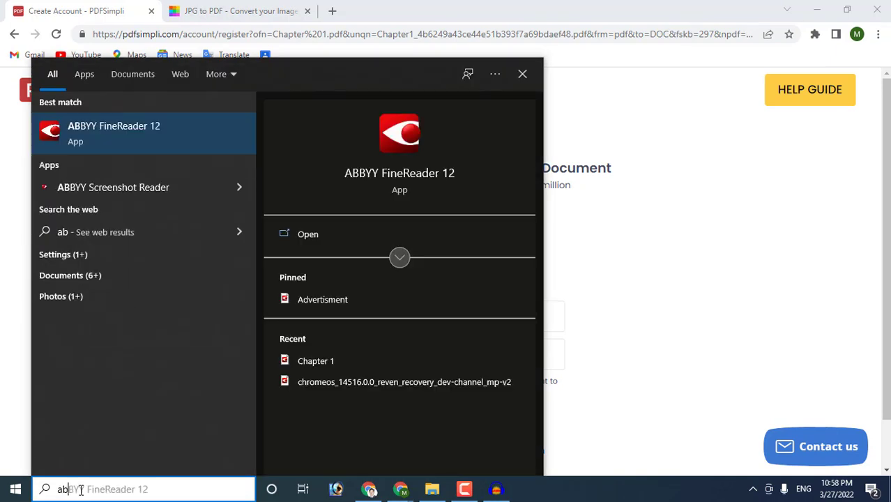
left_click(121, 136)
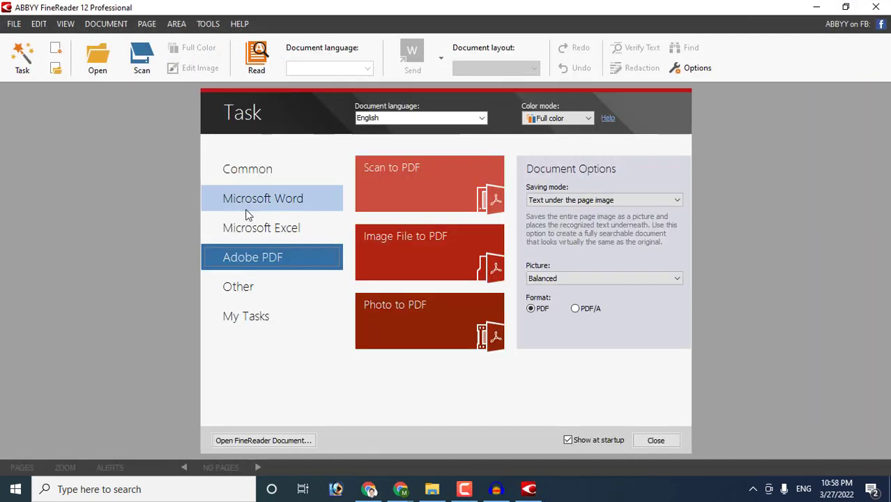
left_click(659, 438)
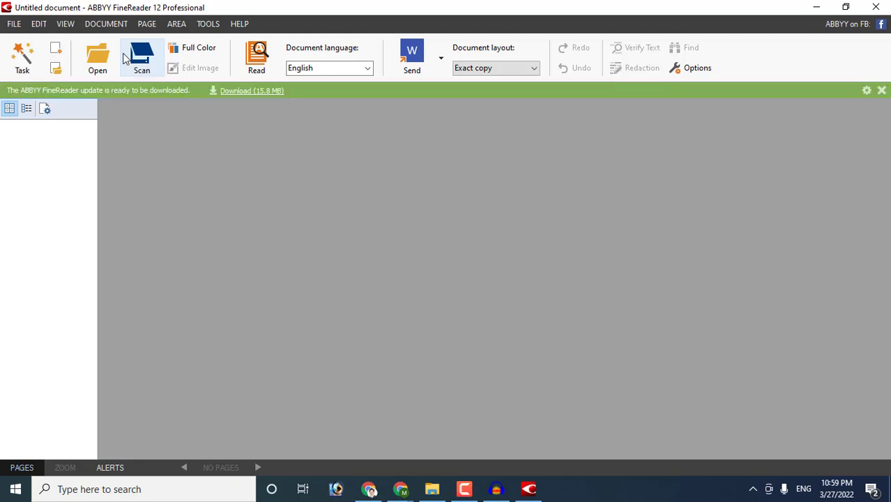
- Open and recognise Chapter 1.pdf, then send the result to Microsoft Word
left_click(100, 61)
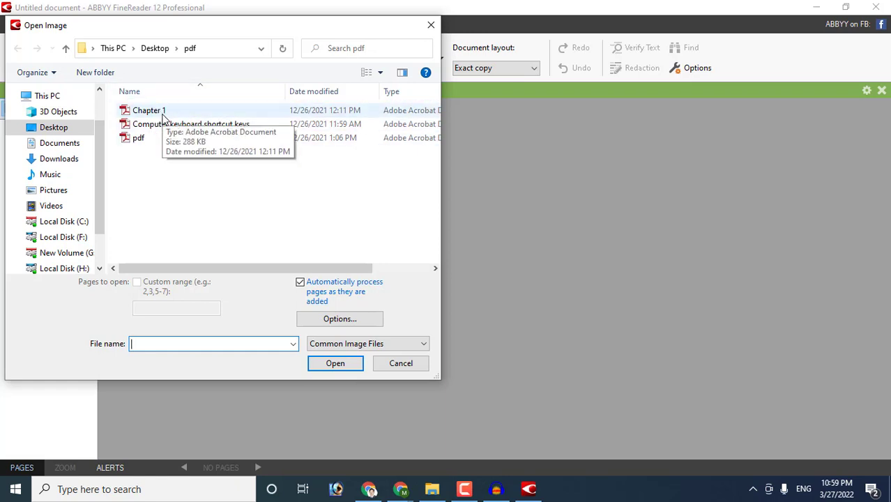
double_click(149, 111)
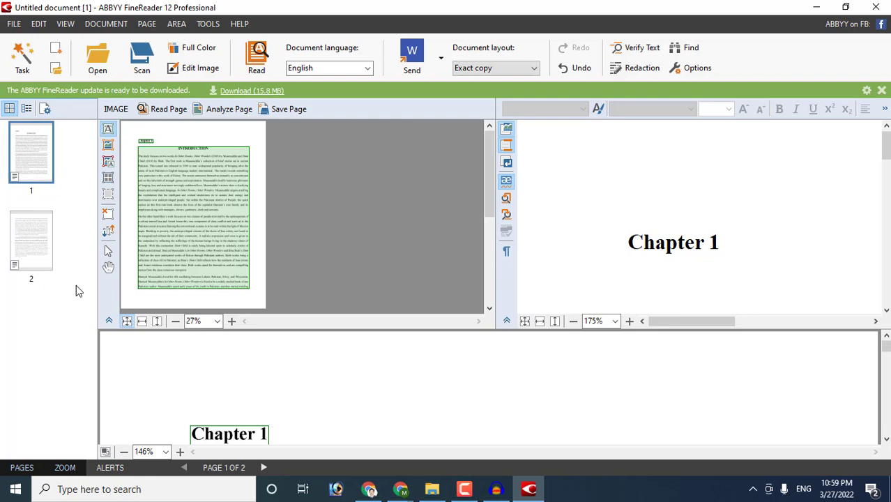
left_click(441, 59)
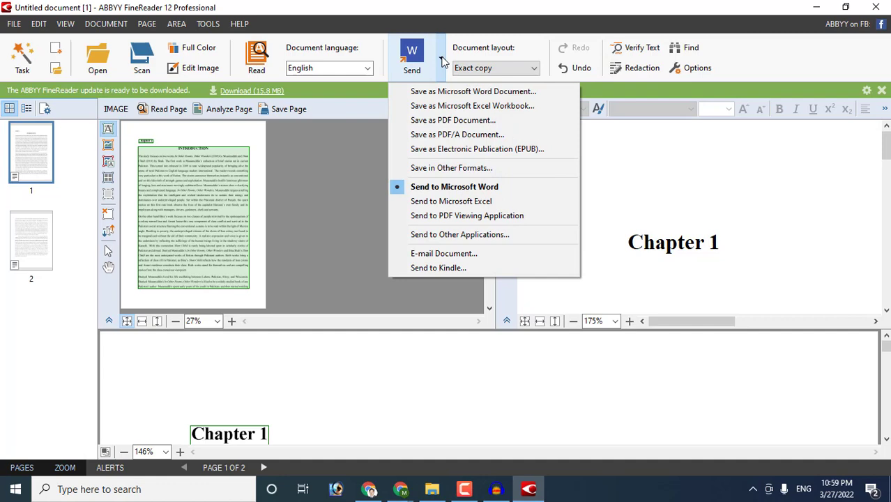
left_click(459, 195)
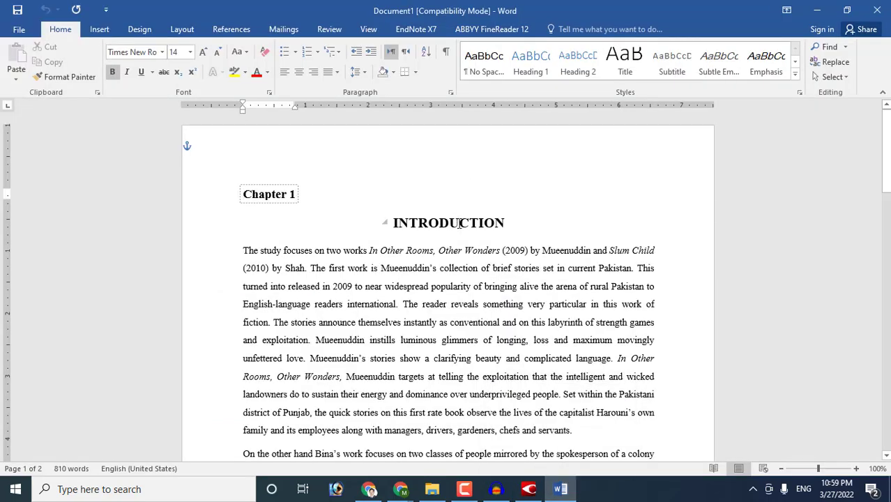
- Type test letters 'nbv' and 'mnbvnvb' into the recognised text to confirm it's editable
scroll(457, 204, "down", 5)
scroll(457, 209, "down", 5)
scroll(459, 225, "down", 5)
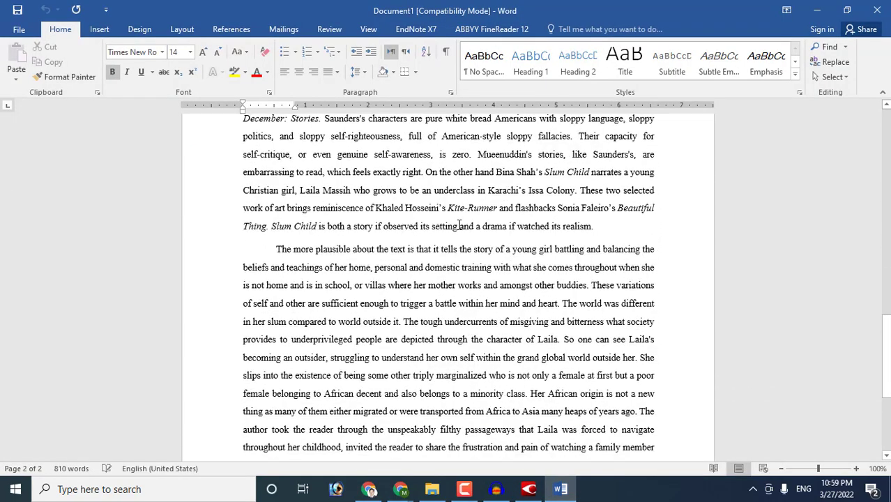
left_click(460, 226)
type("nbv")
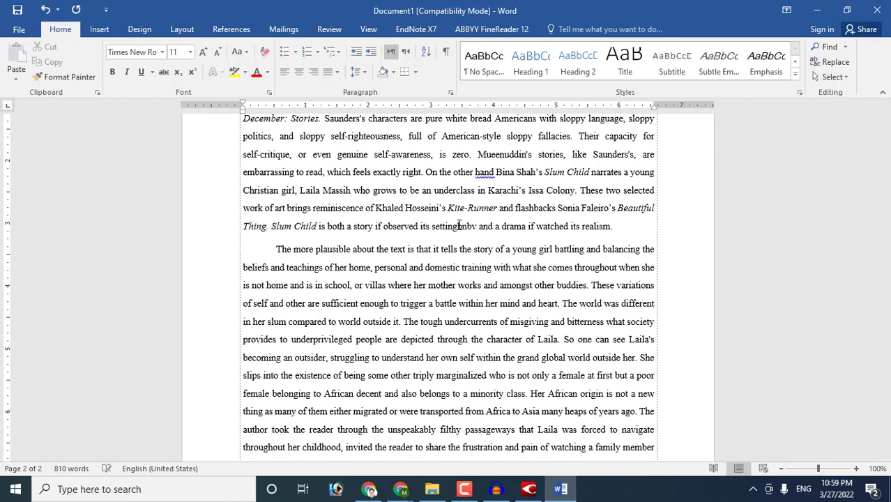
left_click(475, 296)
type("mnbvnvb")
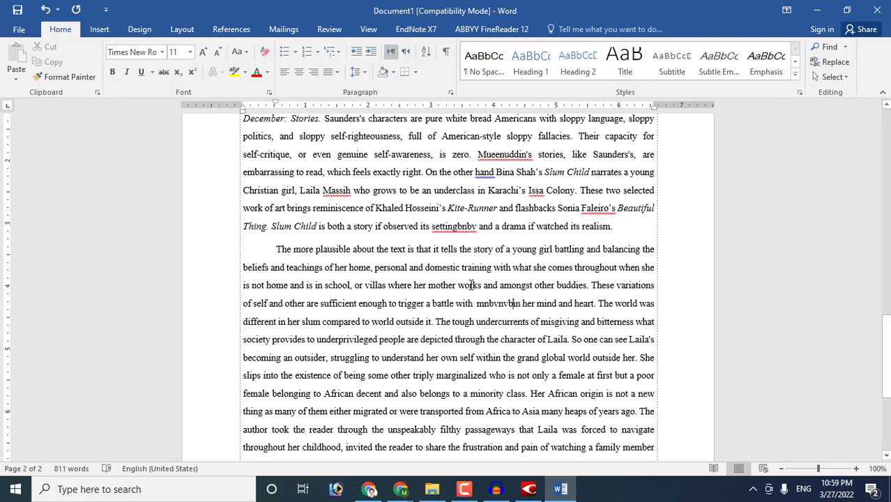
- Scroll further down and close Word, bringing up the save prompt for Document1
scroll(609, 315, "down", 1)
scroll(608, 315, "down", 3)
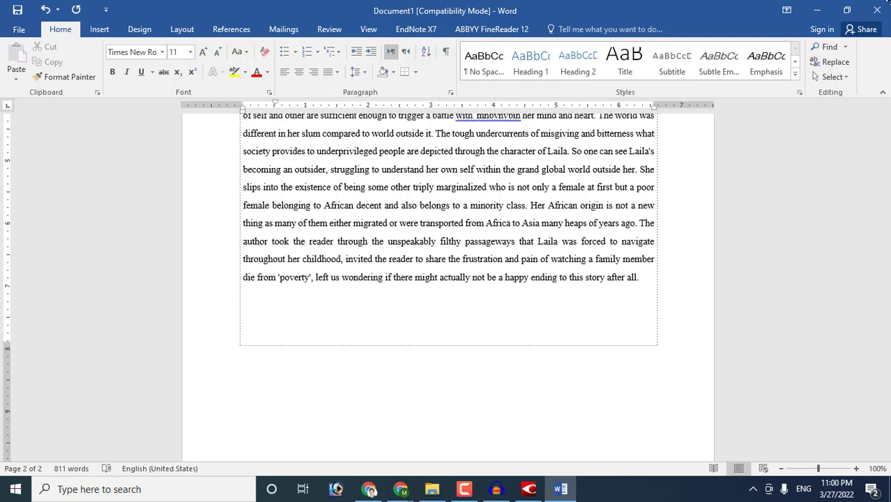
left_click(877, 10)
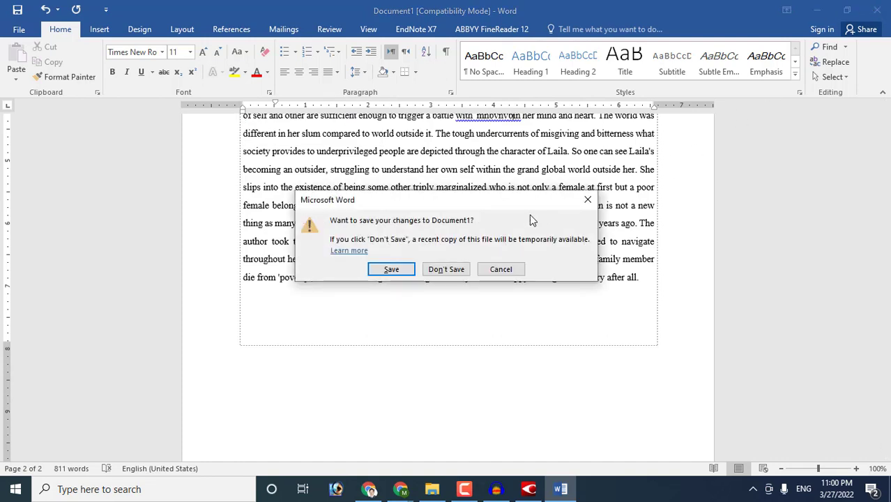